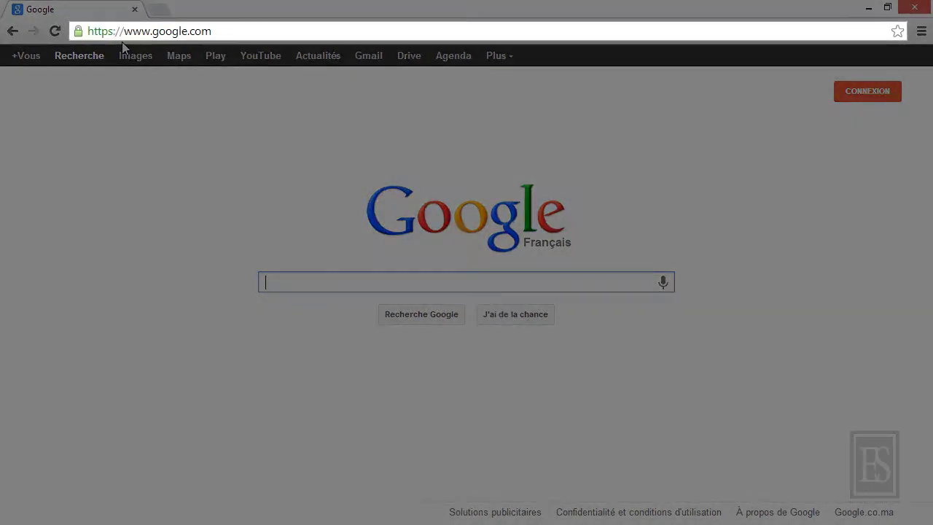
Load outlook.com in Chrome from the 'outlook' address-bar autocomplete suggestion
{"action": "left_click", "coordinate": [221, 32]}
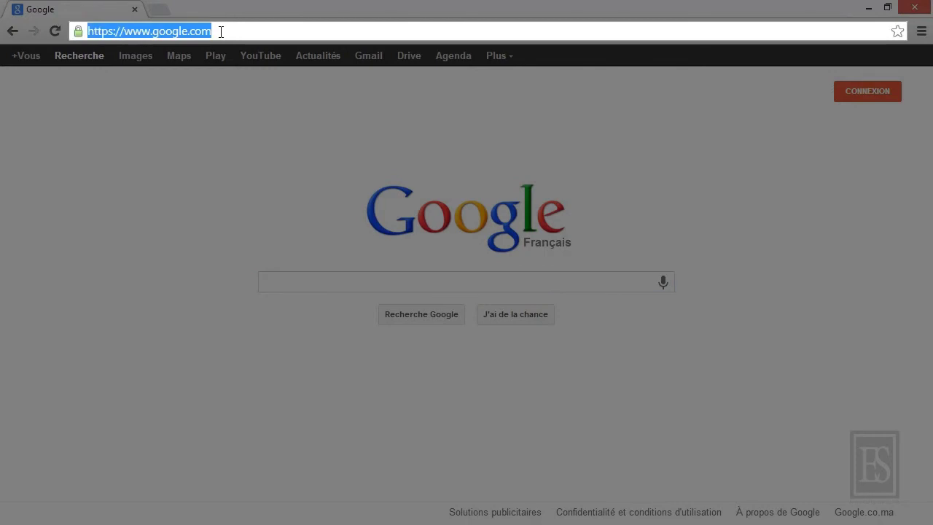
{"action": "type", "text": "outlook"}
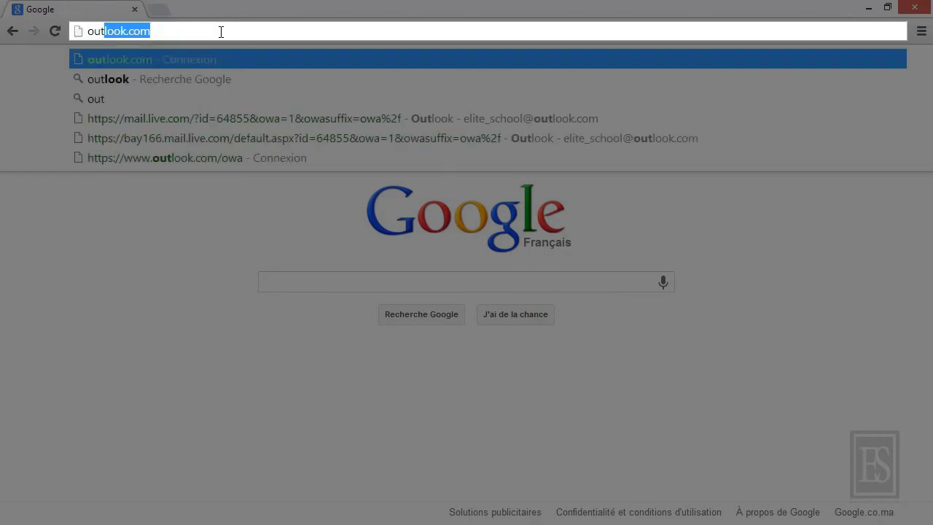
{"action": "left_click", "coordinate": [201, 64]}
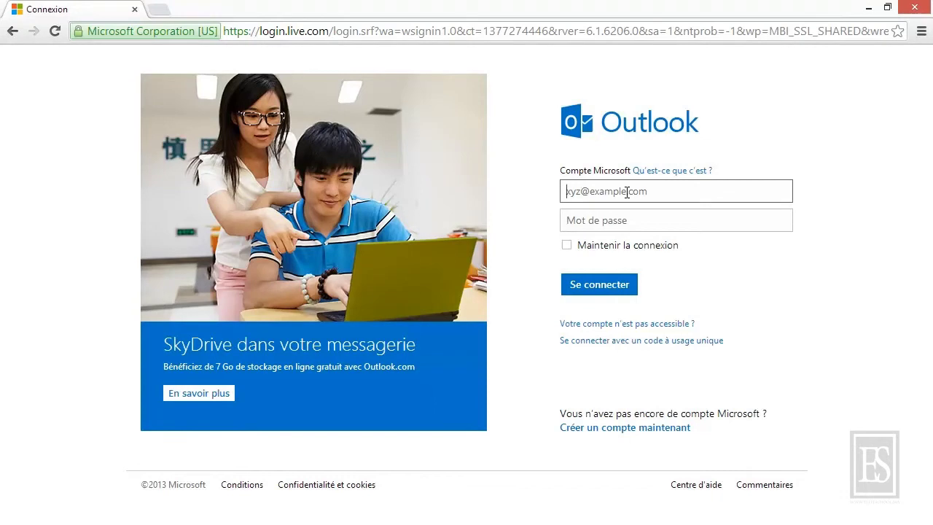
{"action": "left_click", "coordinate": [607, 429]}
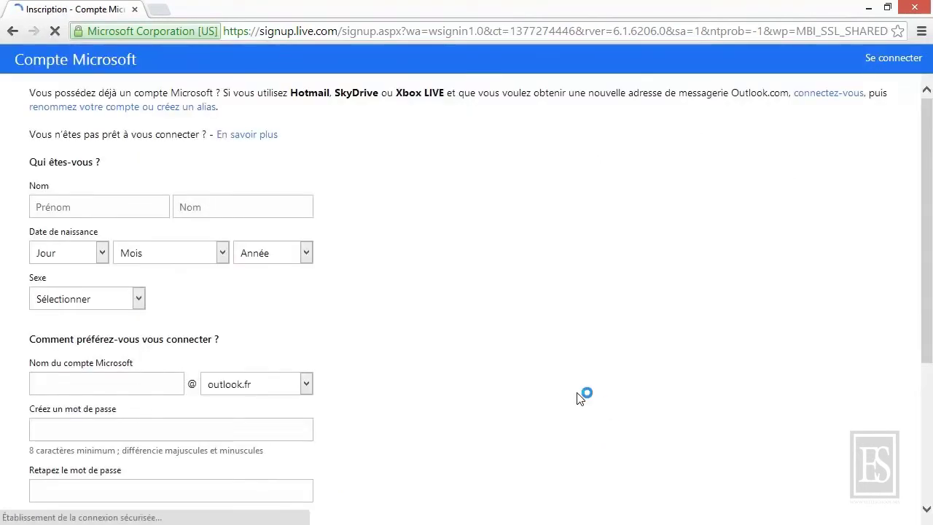
{"action": "key", "text": "Tab"}
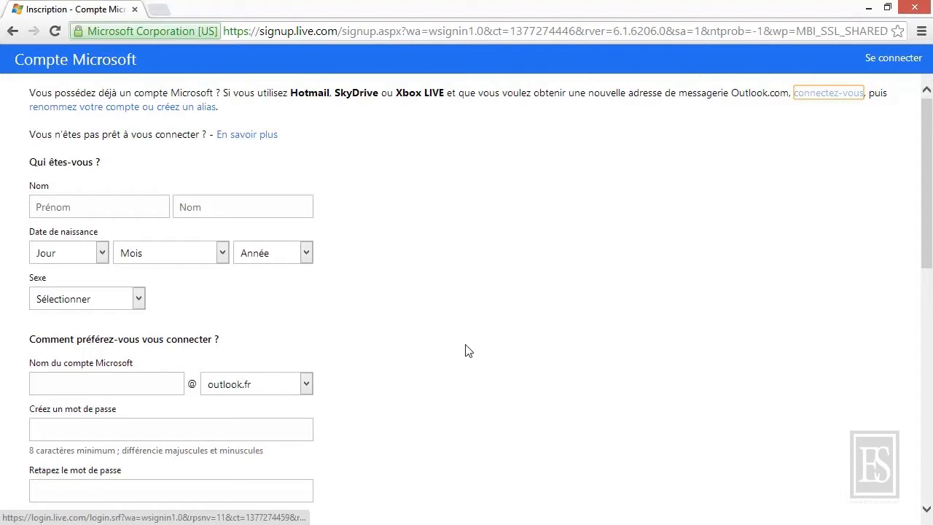
{"action": "left_click", "coordinate": [60, 206]}
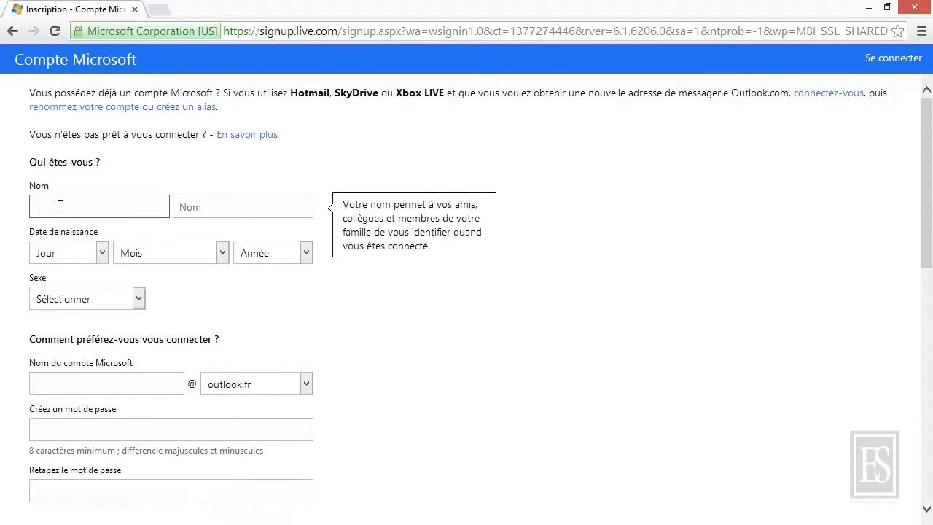
{"action": "left_click", "coordinate": [83, 254]}
{"action": "left_click", "coordinate": [120, 300]}
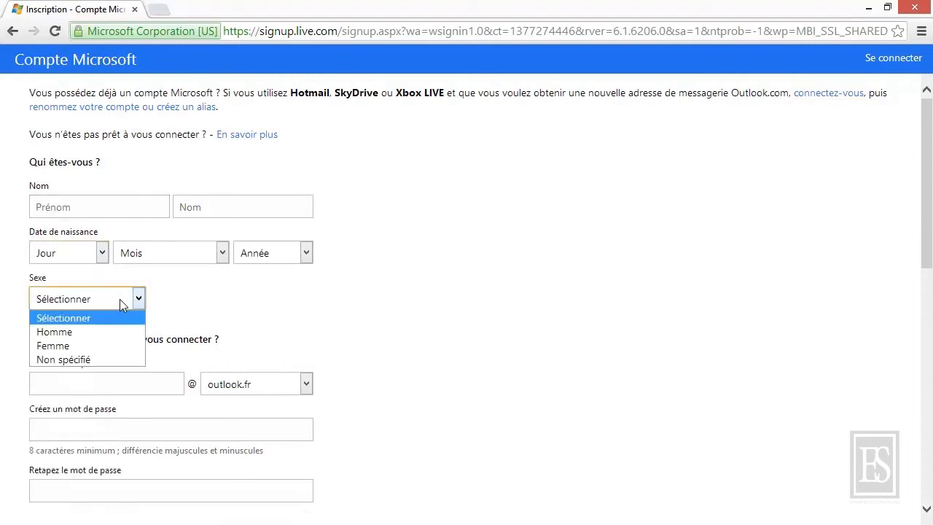
{"action": "left_click", "coordinate": [243, 329]}
{"action": "left_click", "coordinate": [89, 383]}
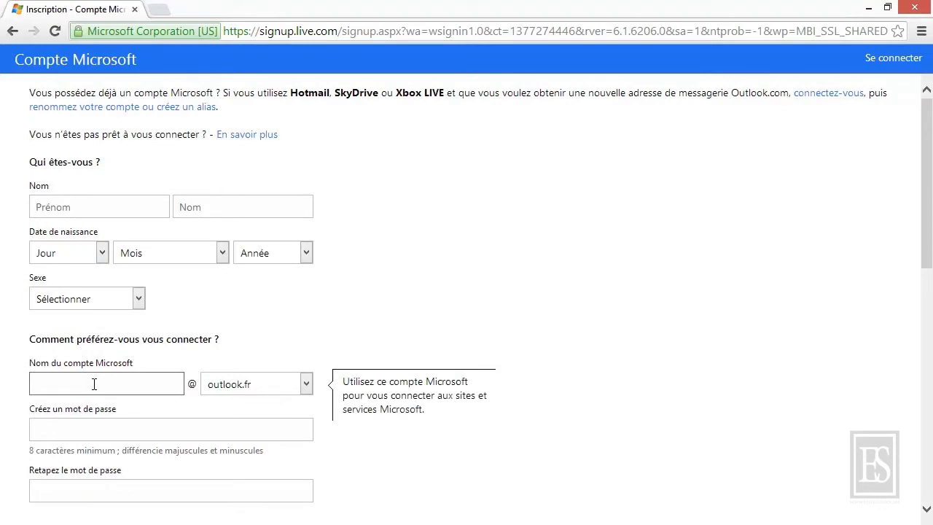
{"action": "scroll", "coordinate": [99, 408], "scroll_direction": "down", "scroll_amount": 1}
{"action": "scroll", "coordinate": [103, 410], "scroll_direction": "down", "scroll_amount": 2}
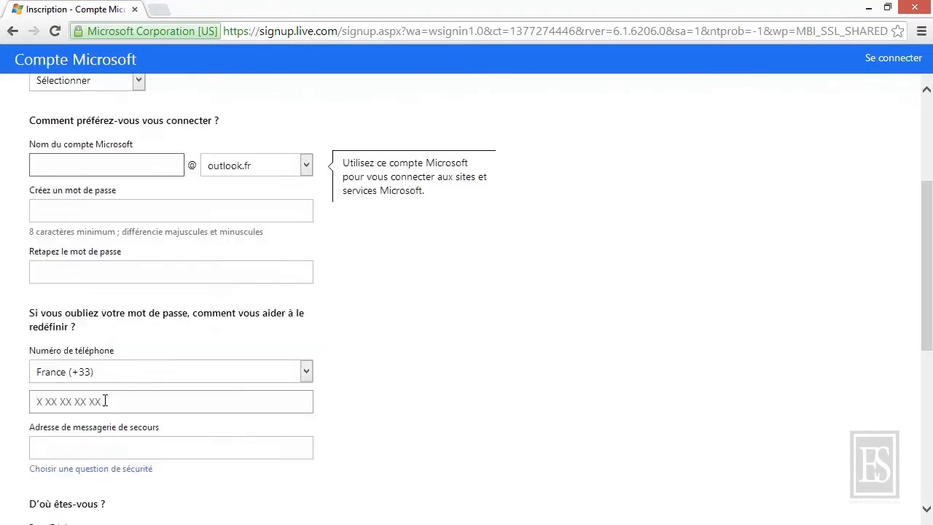
{"action": "left_click", "coordinate": [119, 201]}
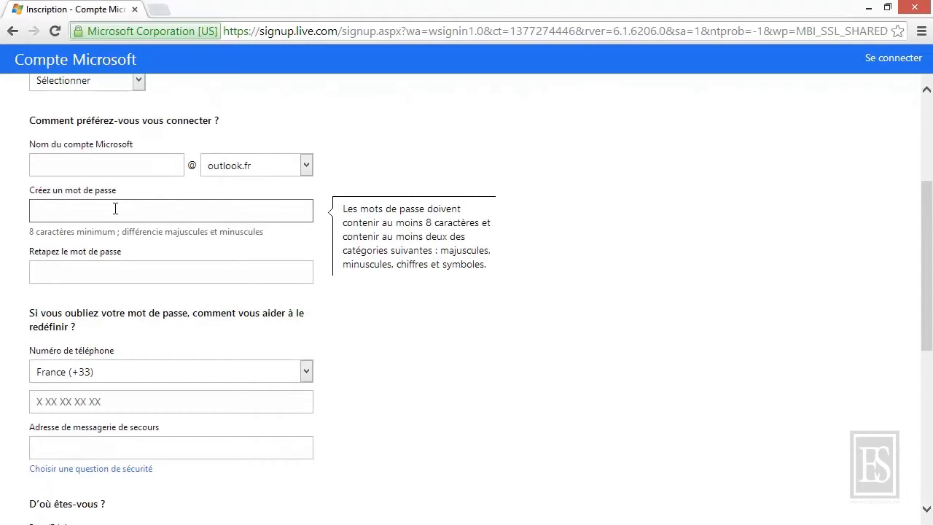
{"action": "scroll", "coordinate": [119, 350], "scroll_direction": "down", "scroll_amount": 3}
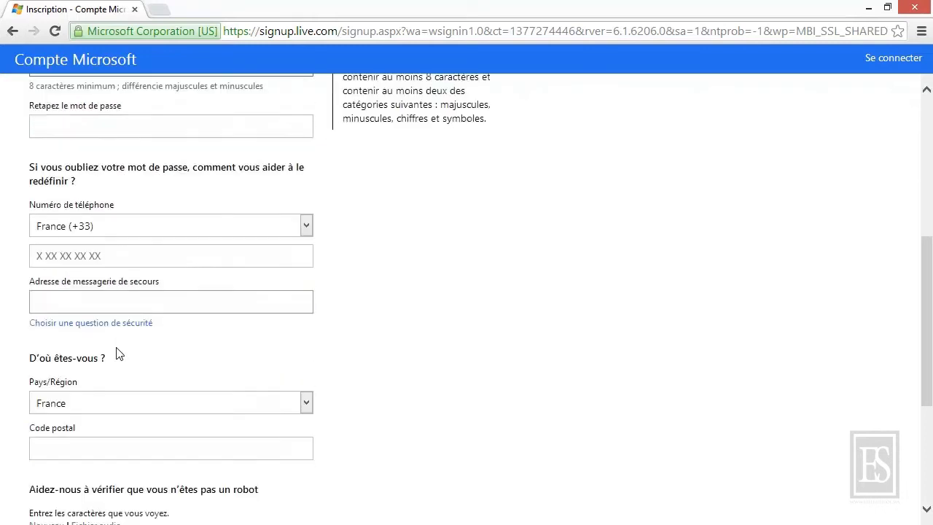
{"action": "scroll", "coordinate": [118, 353], "scroll_direction": "down", "scroll_amount": 2}
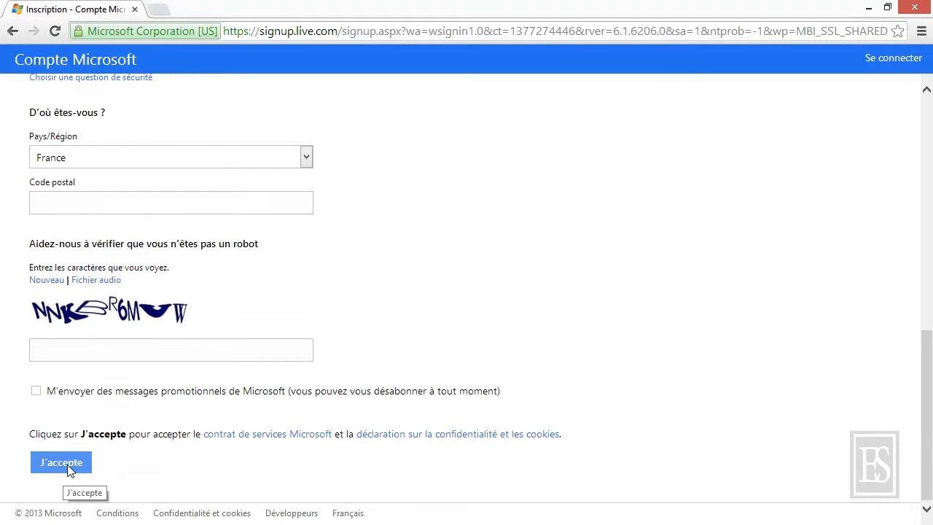
{"action": "left_click", "coordinate": [14, 33]}
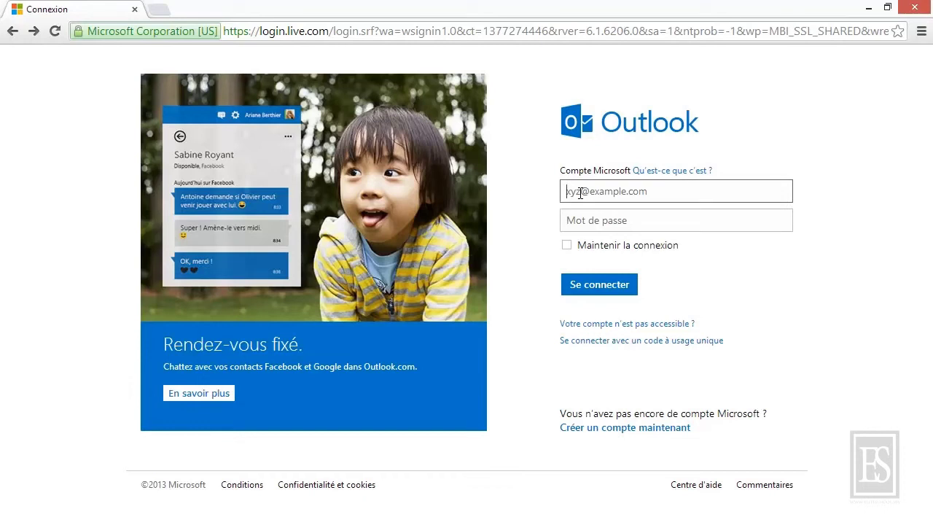
Sign in using the saved account address suggestion and the account password
{"action": "type", "text": "elit"}
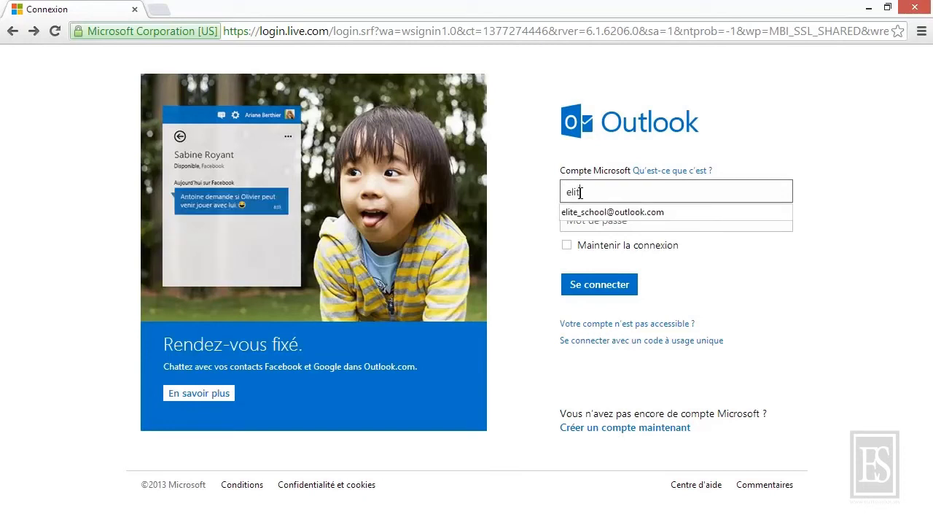
{"action": "left_click", "coordinate": [607, 213]}
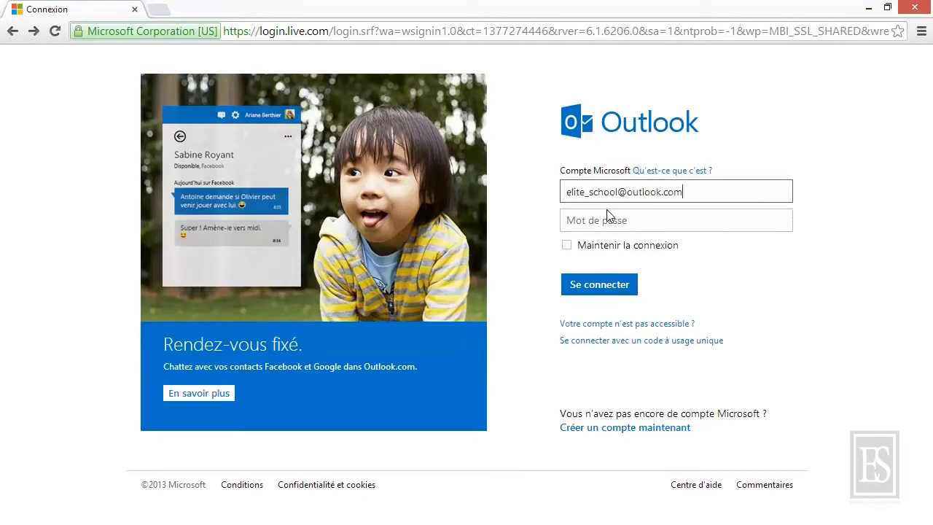
{"action": "left_click", "coordinate": [605, 222]}
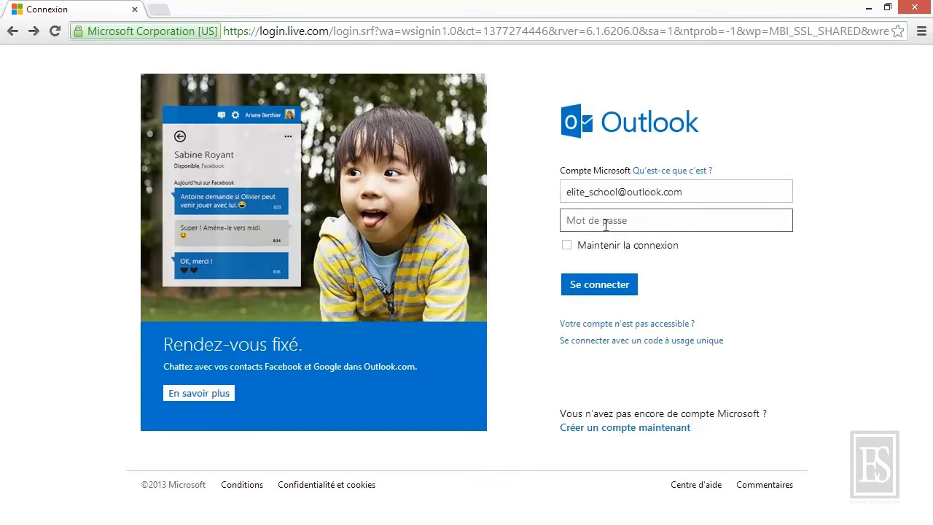
{"action": "type", "text": "*********"}
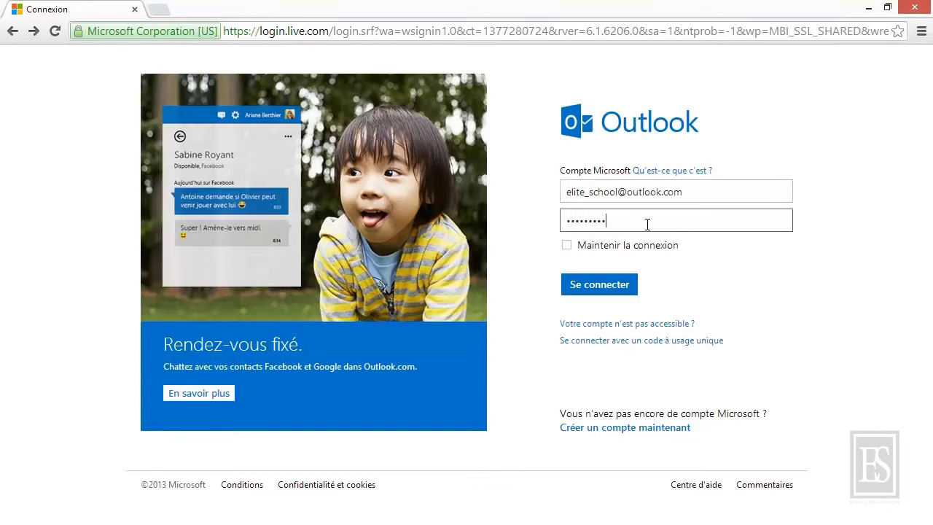
{"action": "left_click", "coordinate": [611, 285]}
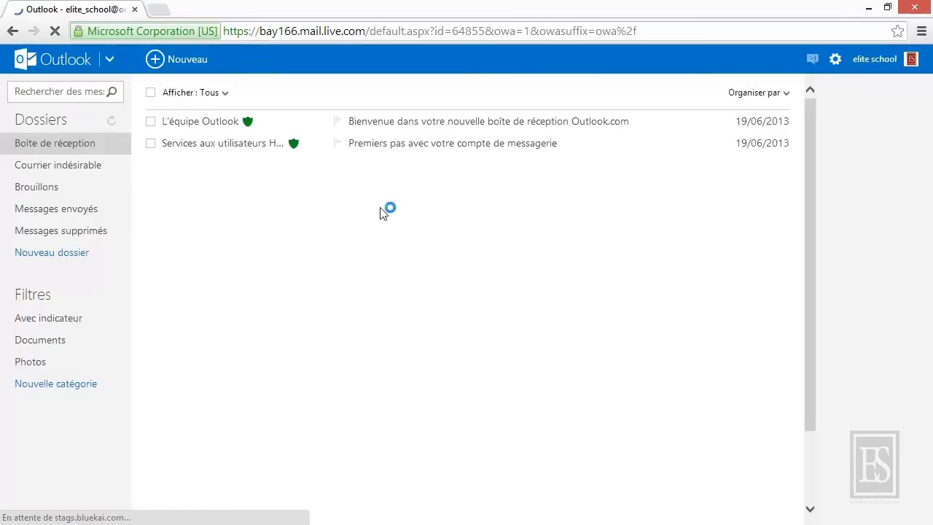
Switch from Outlook.com to SkyDrive through the Microsoft apps menu beside the logo
{"action": "left_click", "coordinate": [109, 60]}
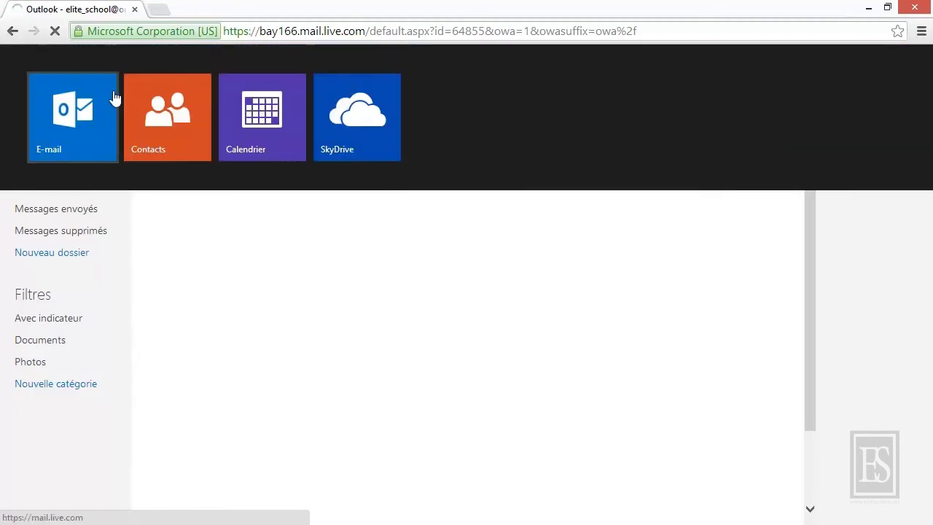
{"action": "left_click", "coordinate": [73, 141]}
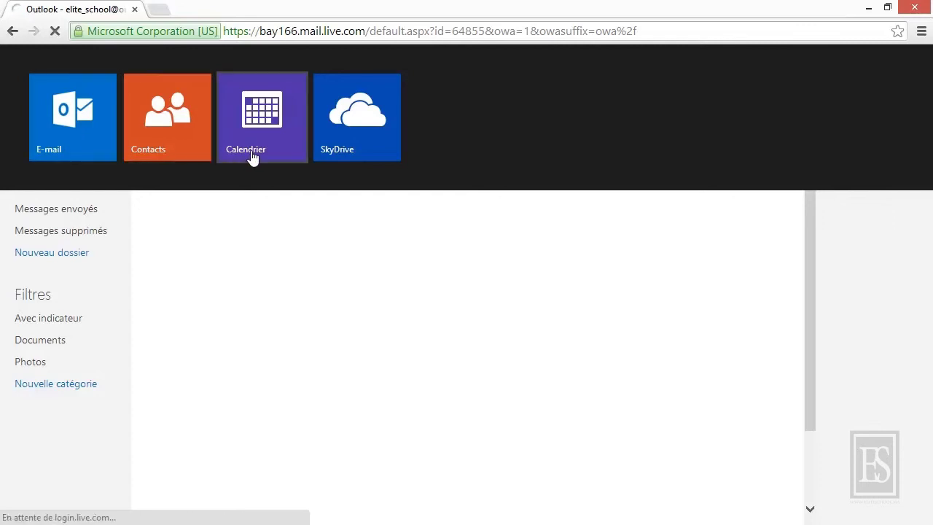
{"action": "left_click", "coordinate": [356, 155]}
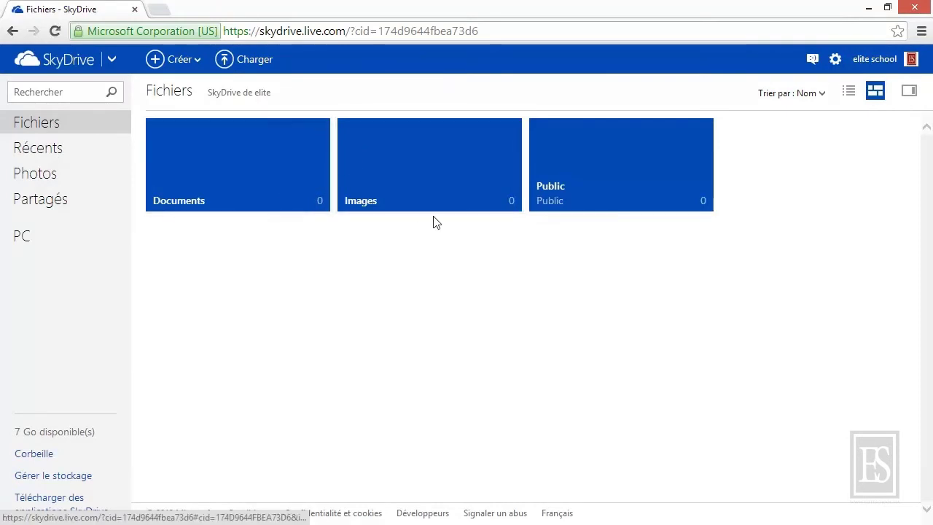
{"action": "left_click", "coordinate": [678, 206]}
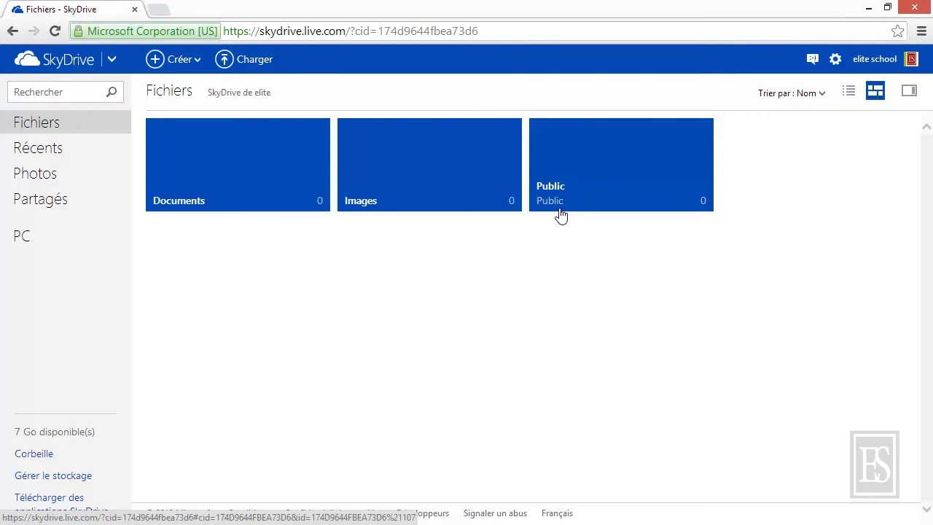
{"action": "left_click", "coordinate": [850, 98]}
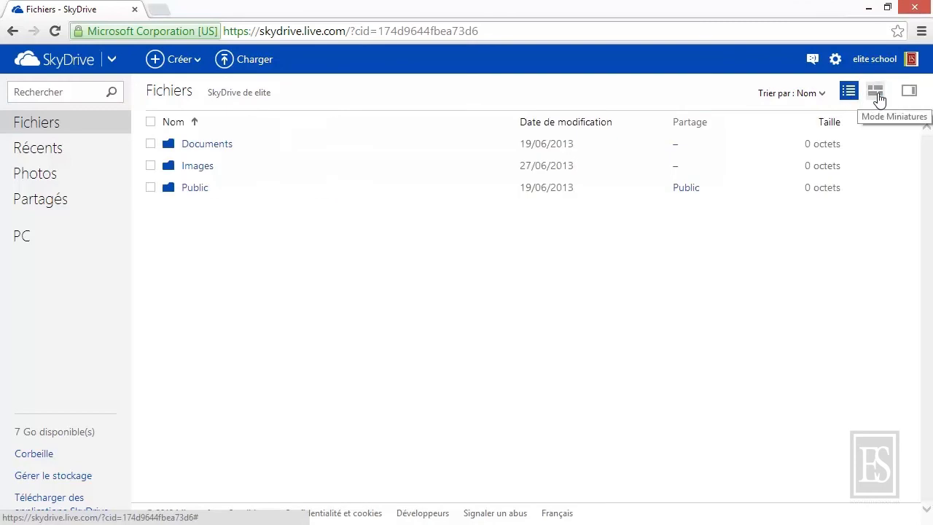
{"action": "left_click", "coordinate": [878, 99]}
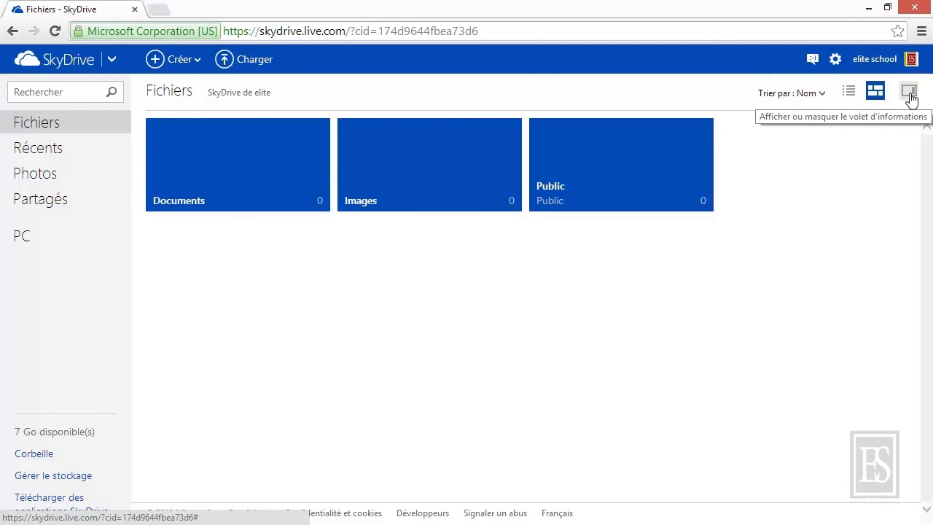
Show the information pane summarising 3 éléments, then check and dismiss the Créer menu
{"action": "left_click", "coordinate": [910, 98]}
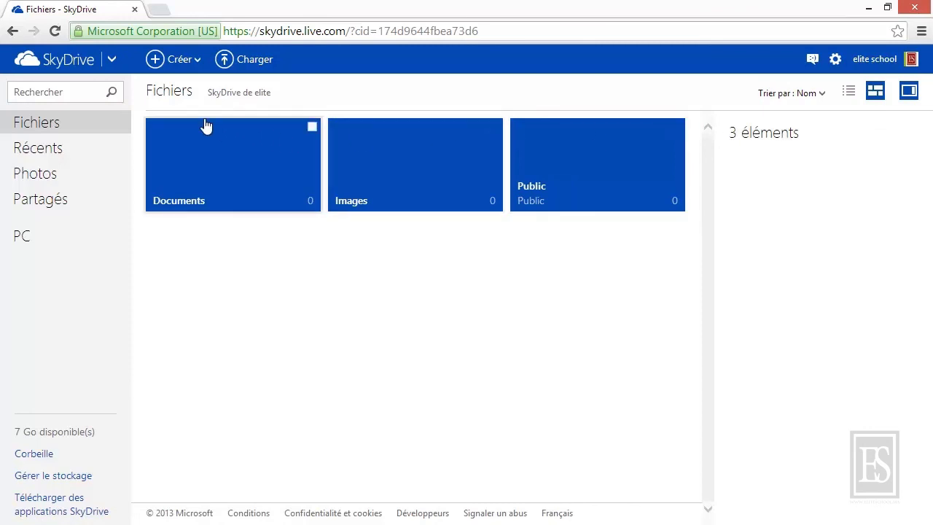
{"action": "left_click", "coordinate": [199, 66]}
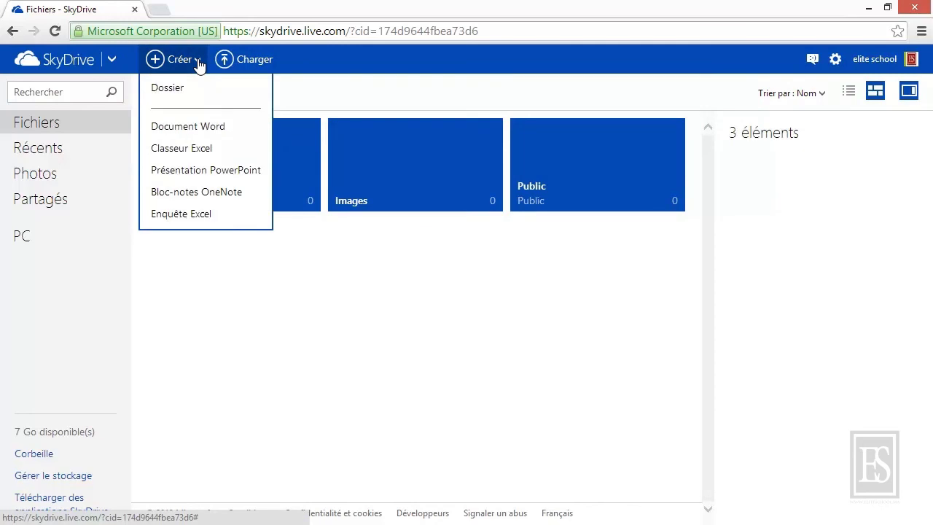
{"action": "left_click", "coordinate": [306, 250]}
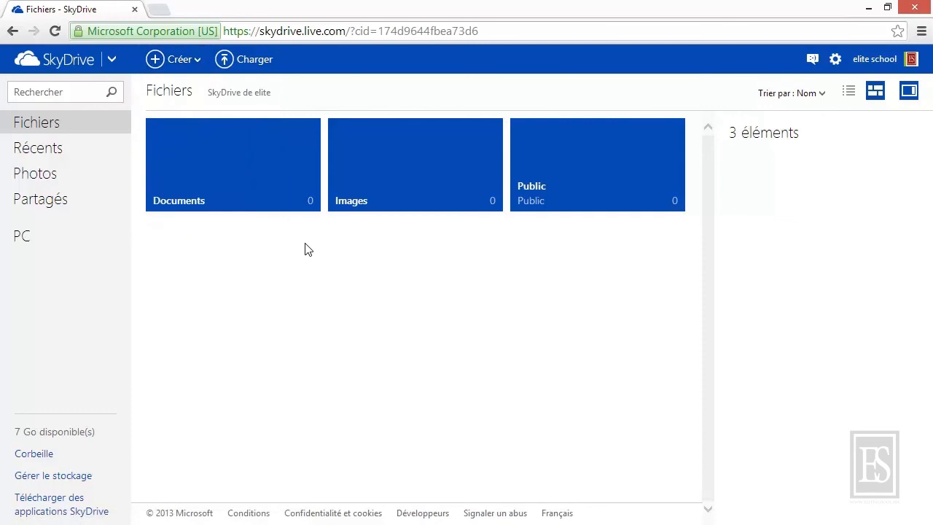